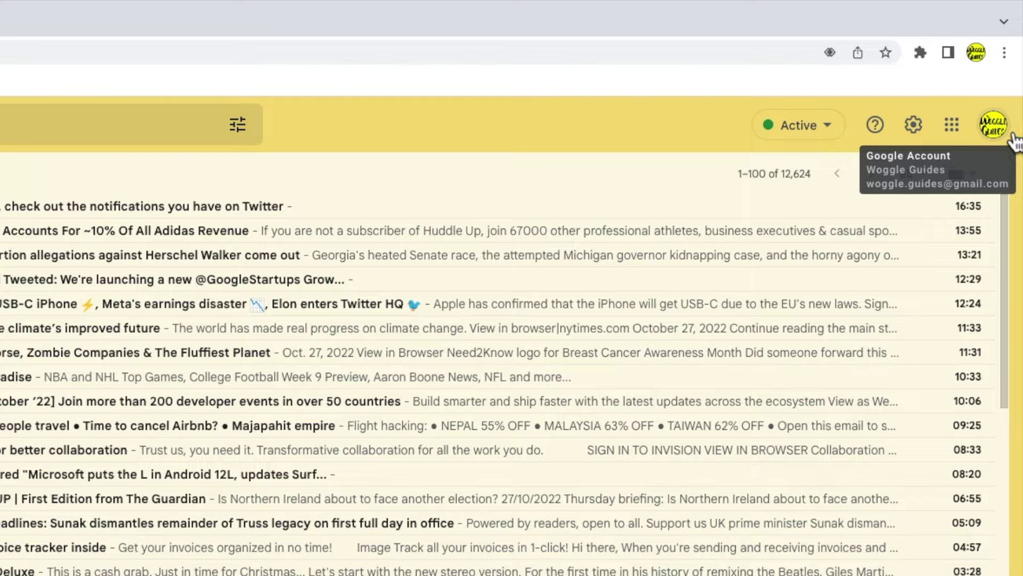
# Step: Open the profile picture window showing the current Woggle Guides logo from the account panel
pyautogui.click(1014, 142)
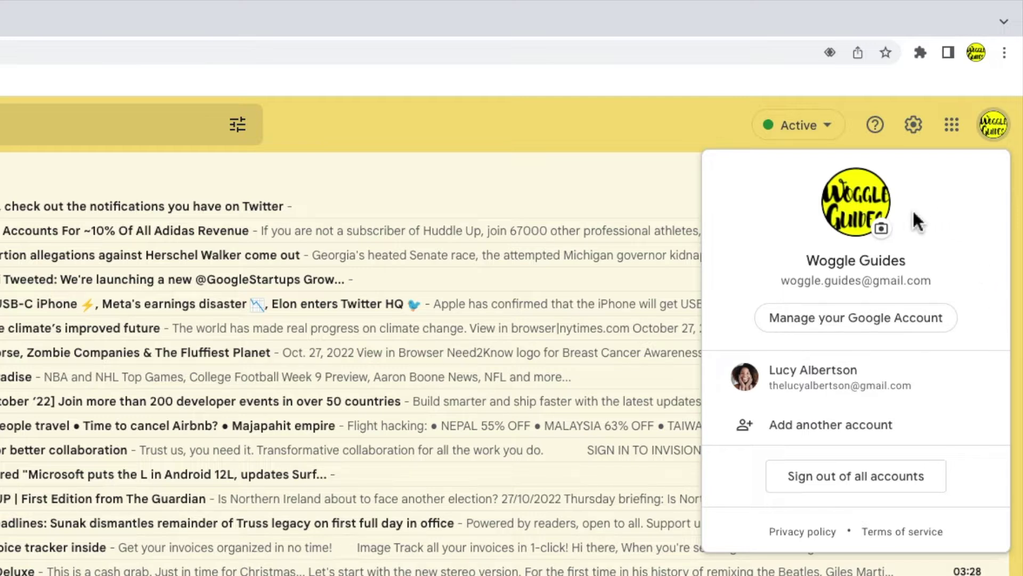
pyautogui.click(883, 231)
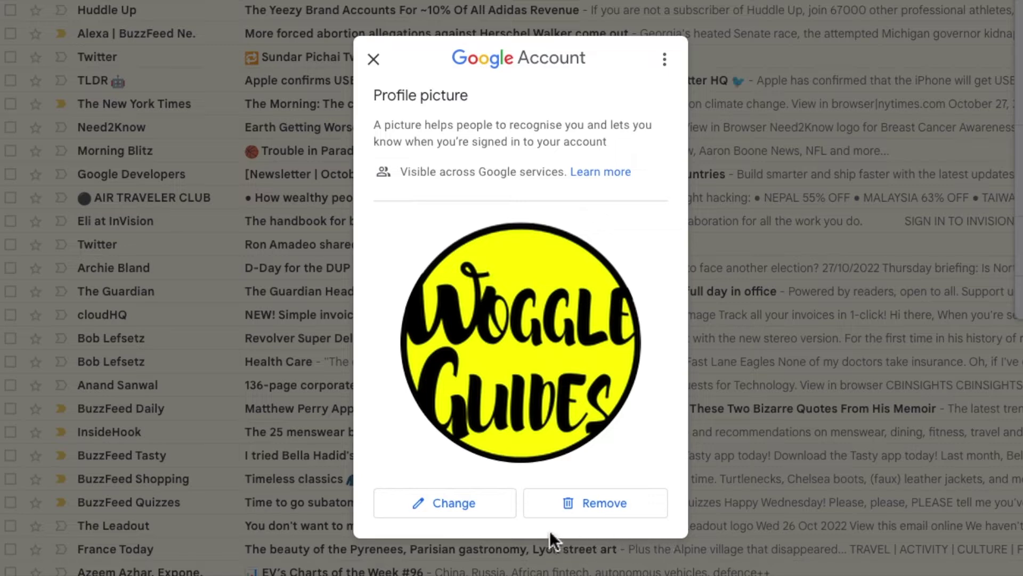
# Step: Start changing the profile picture, browse 'fishing' illustration results, then return to browsing
pyautogui.click(513, 513)
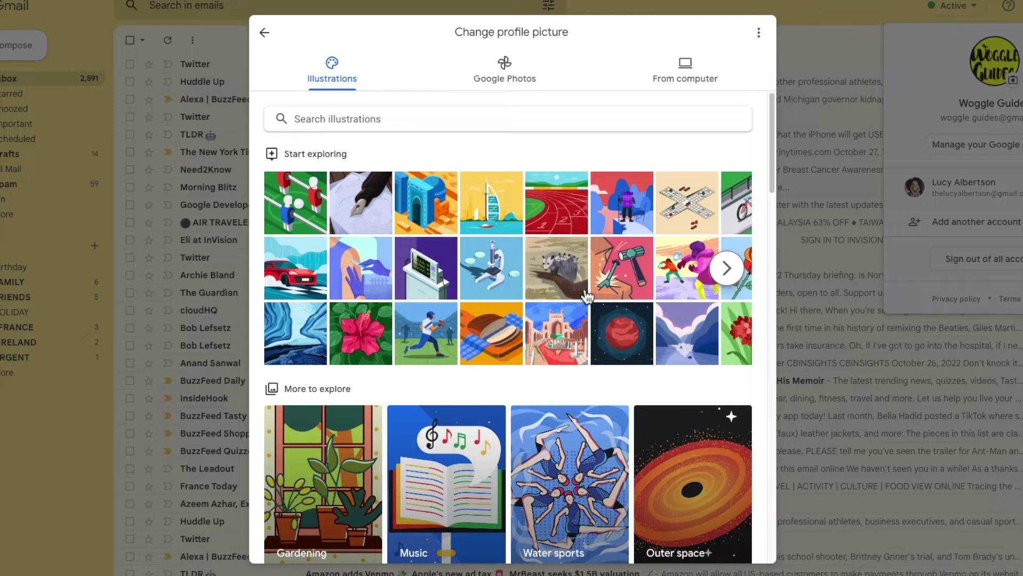
pyautogui.click(692, 129)
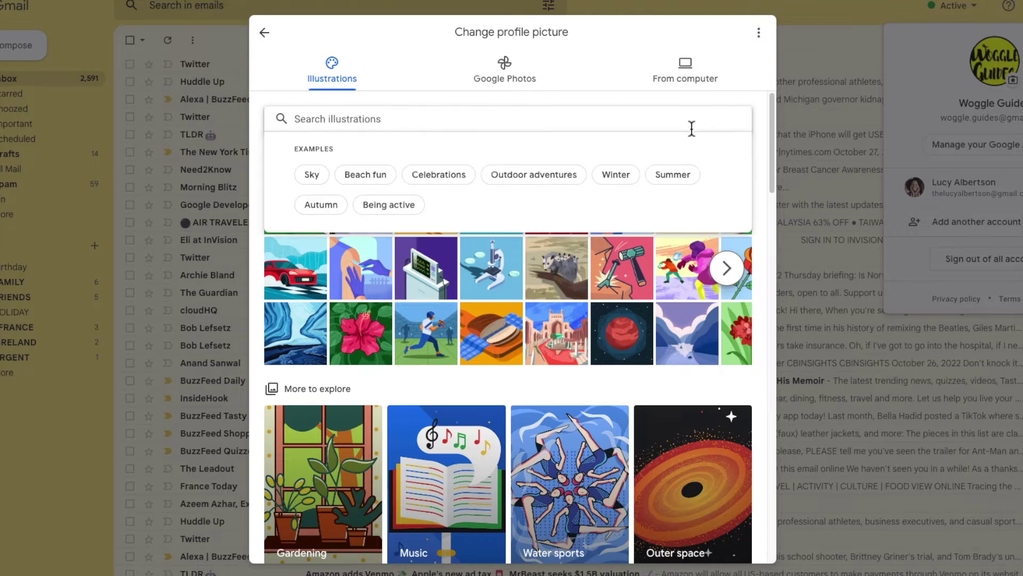
pyautogui.write('fishing')
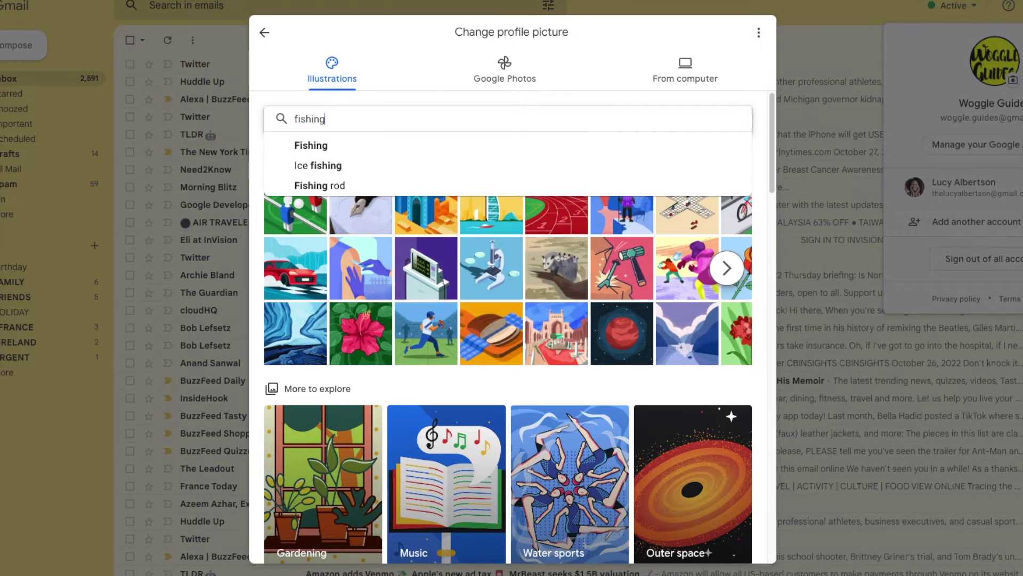
pyautogui.press('Return')
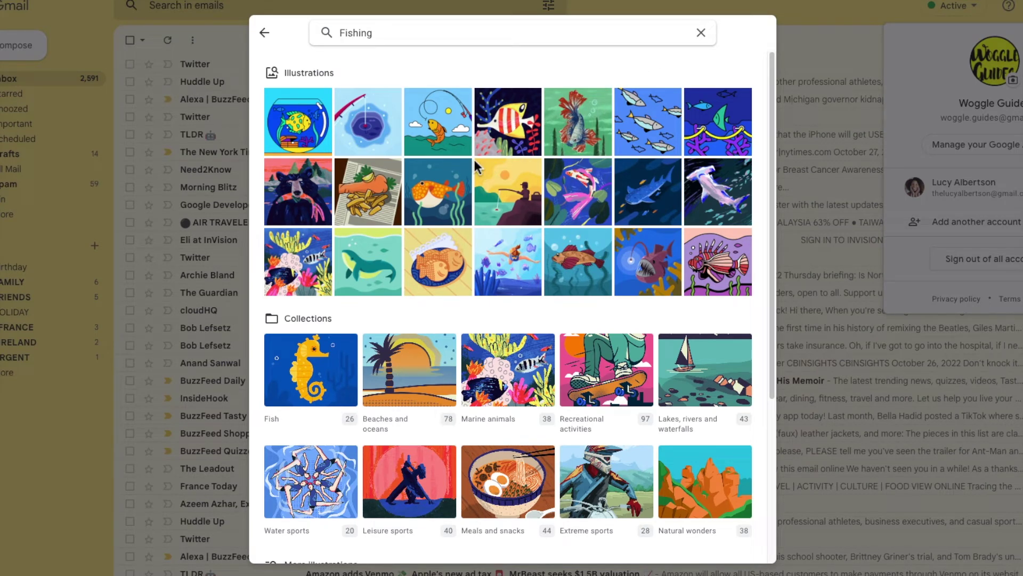
pyautogui.click(268, 36)
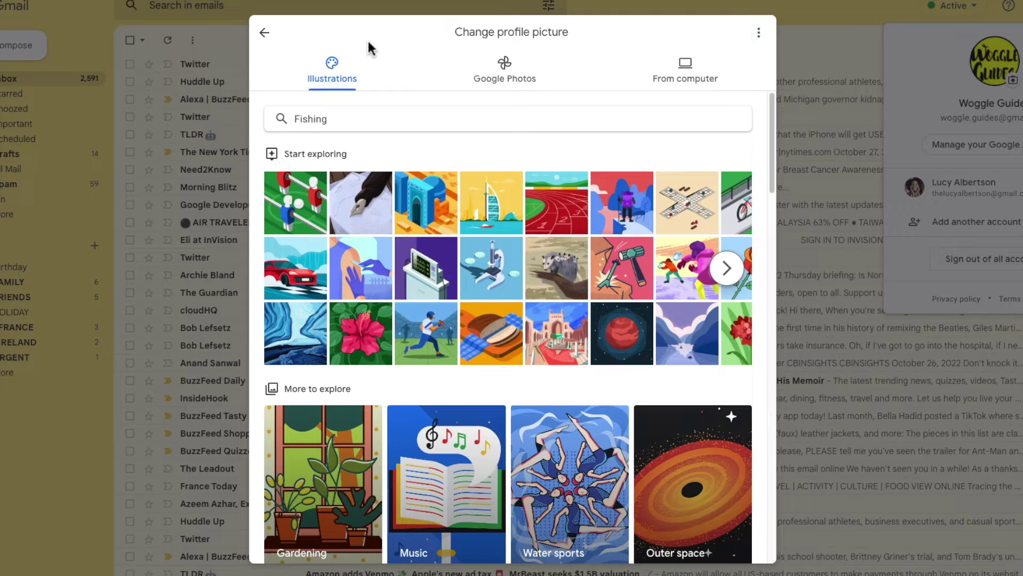
# Step: Preview and discard the palm beach photo from Google Photos, then move to the From computer option
pyautogui.click(435, 80)
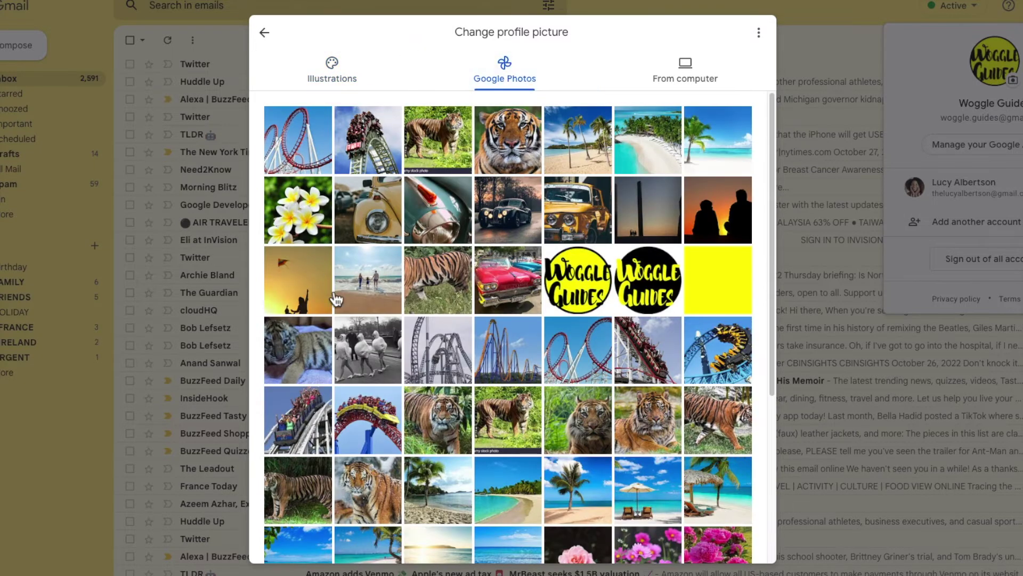
pyautogui.click(714, 169)
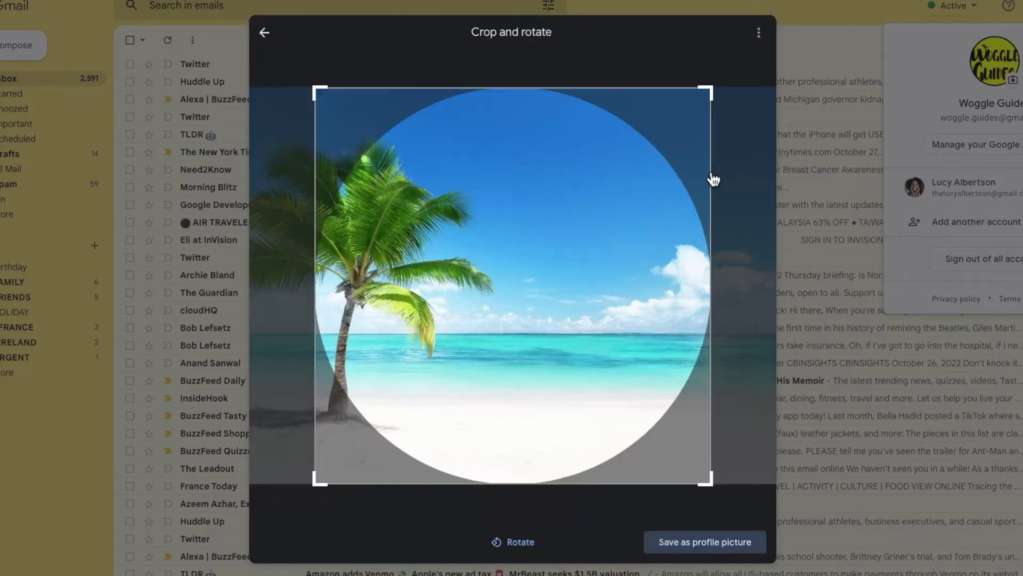
pyautogui.click(265, 33)
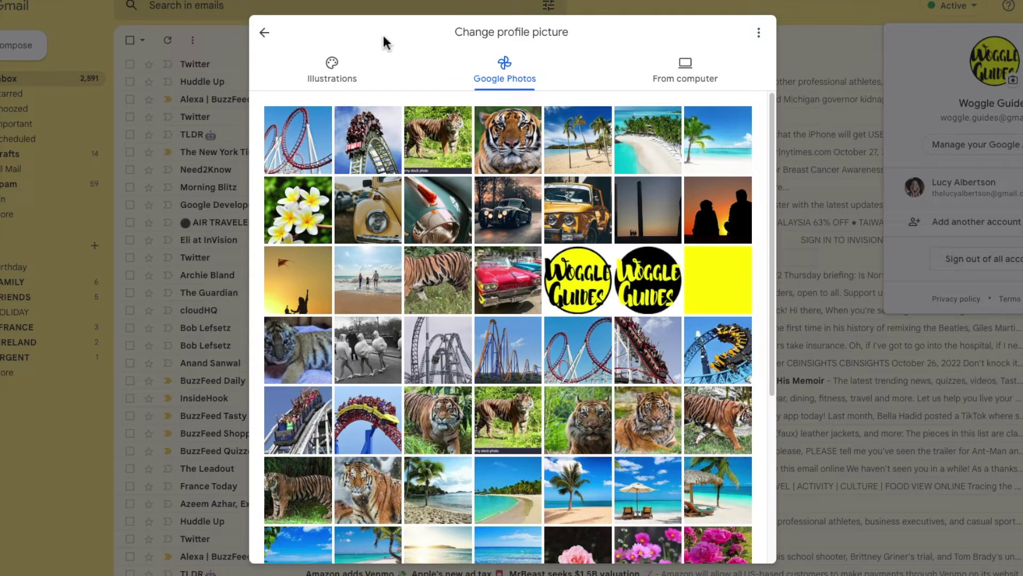
pyautogui.click(645, 71)
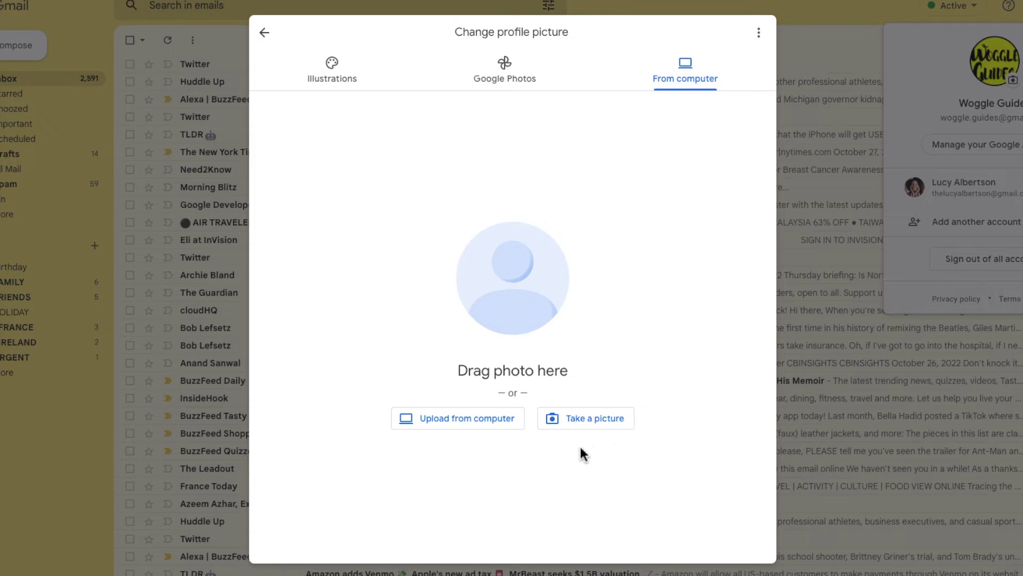
# Step: Upload the black-and-yellow Woggle Guides logo file from the computer's Logos folder
pyautogui.click(464, 425)
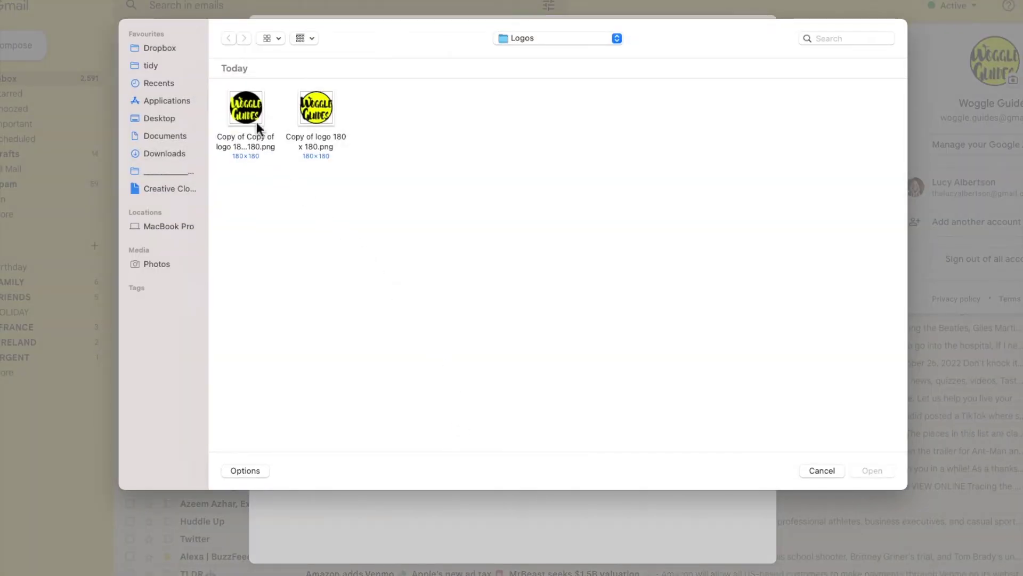
pyautogui.doubleClick(254, 121)
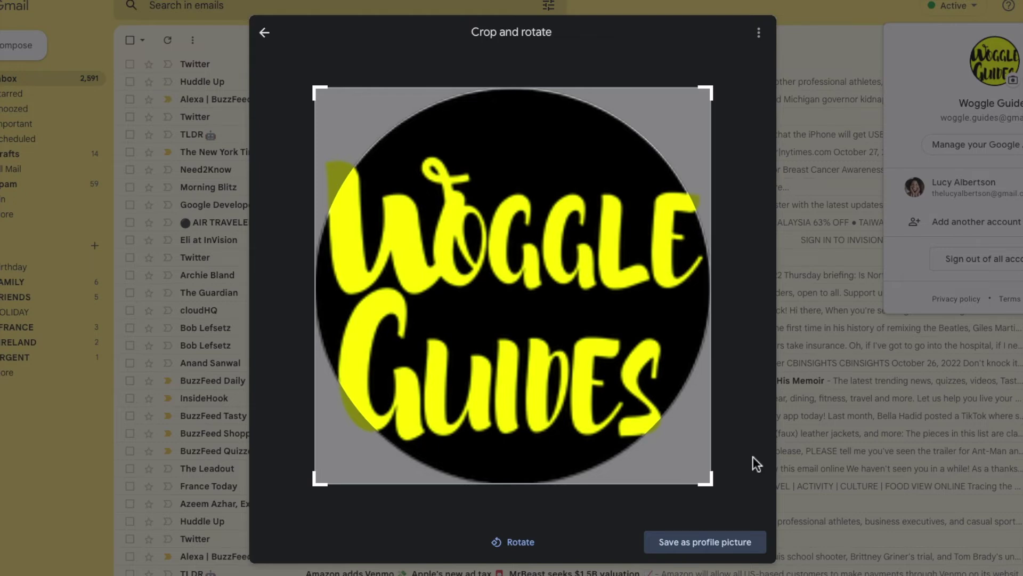
# Step: Save the cropped black-and-yellow Woggle Guides logo as the profile picture
pyautogui.click(741, 549)
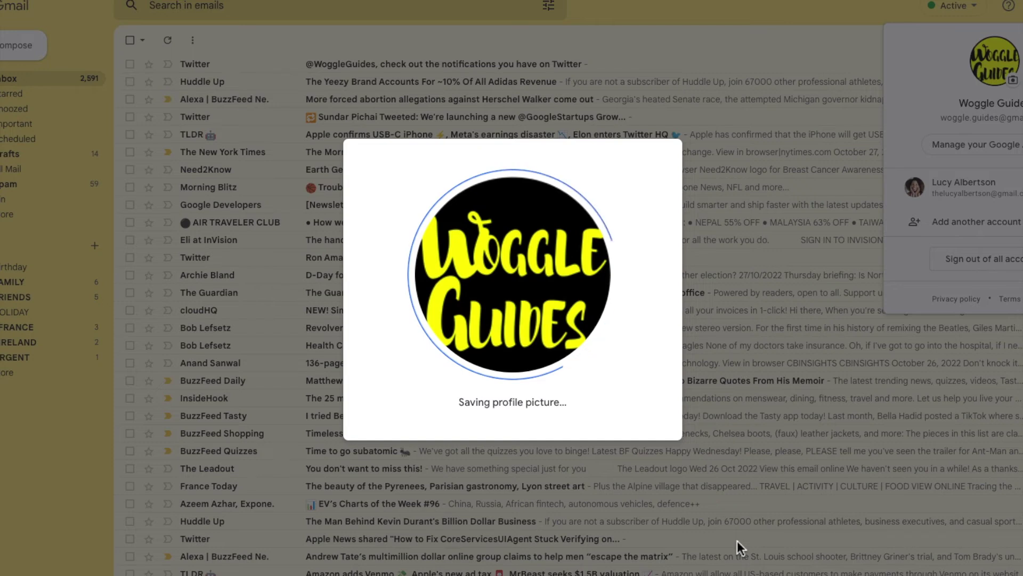